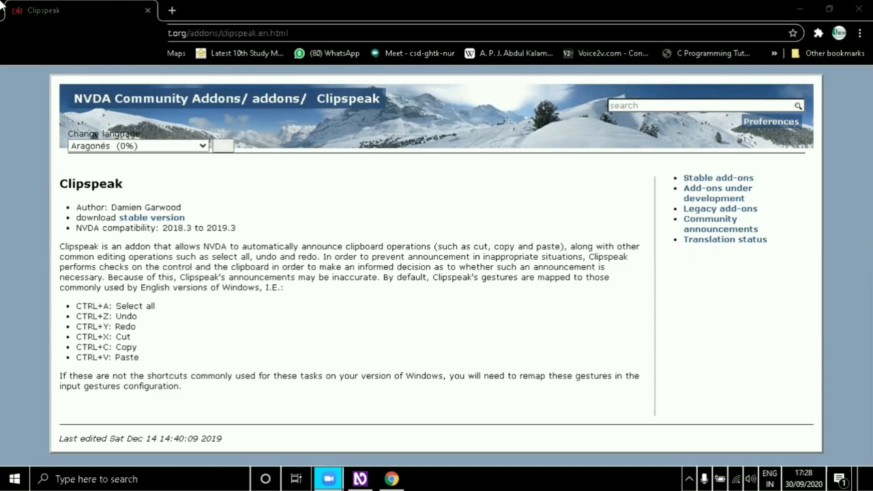
- Close the Chrome window showing the Clipspeak page and bring up NVDA's Add-ons Manager
{"action": "key", "text": "alt+Tab"}
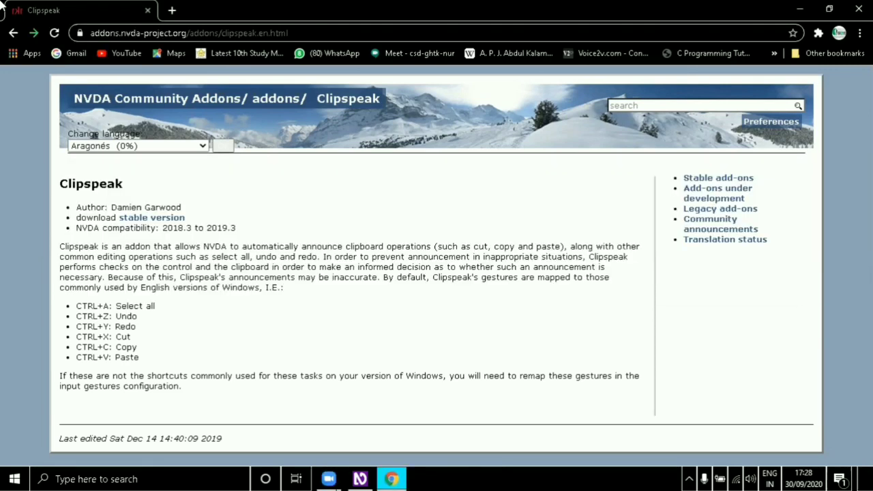
{"action": "key", "text": "alt+F4"}
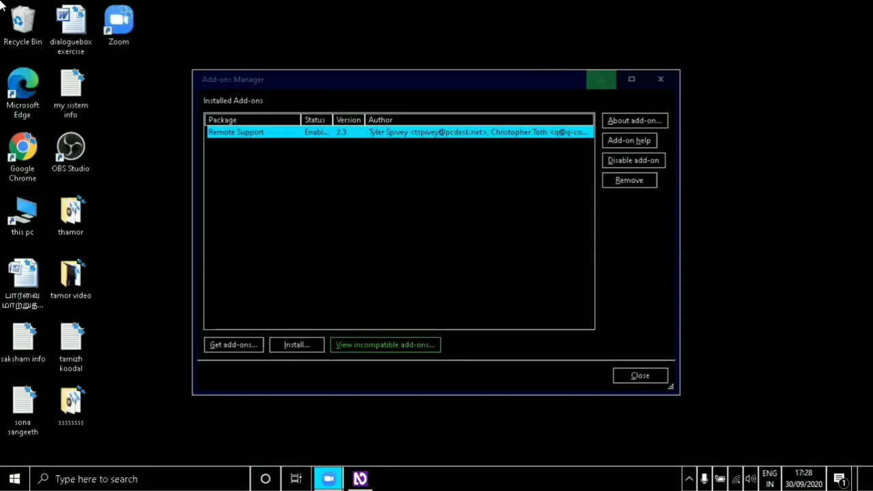
{"action": "key", "text": "insert+n"}
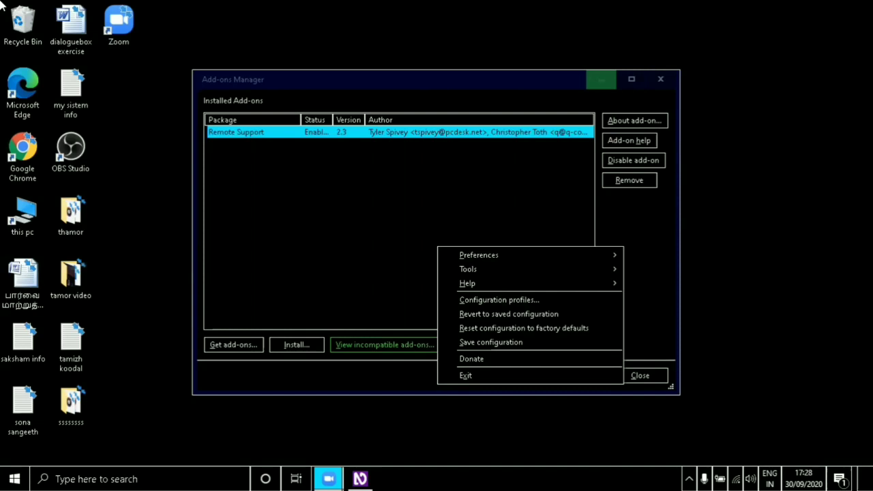
{"action": "key", "text": "Down"}
{"action": "key", "text": "Down"}
{"action": "key", "text": "Down"}
{"action": "key", "text": "Up"}
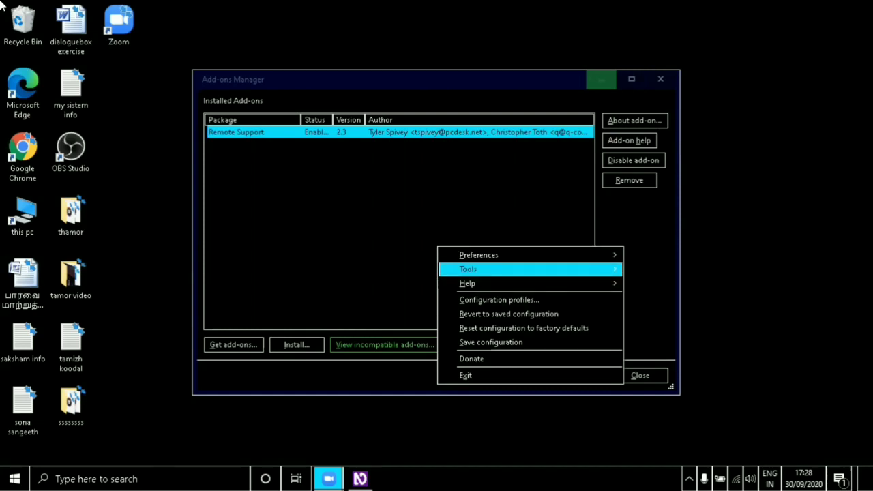
{"action": "key", "text": "Right"}
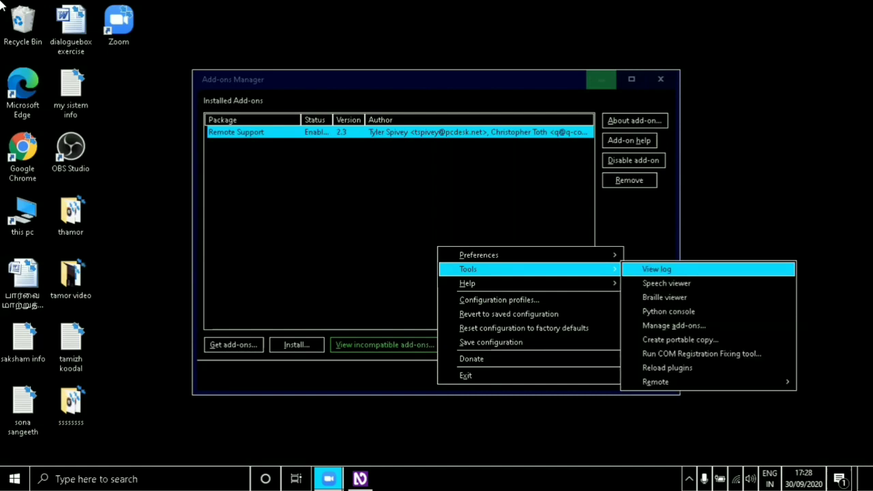
{"action": "key", "text": "Down"}
{"action": "key", "text": "Down"}
{"action": "key", "text": "Down"}
{"action": "key", "text": "Down"}
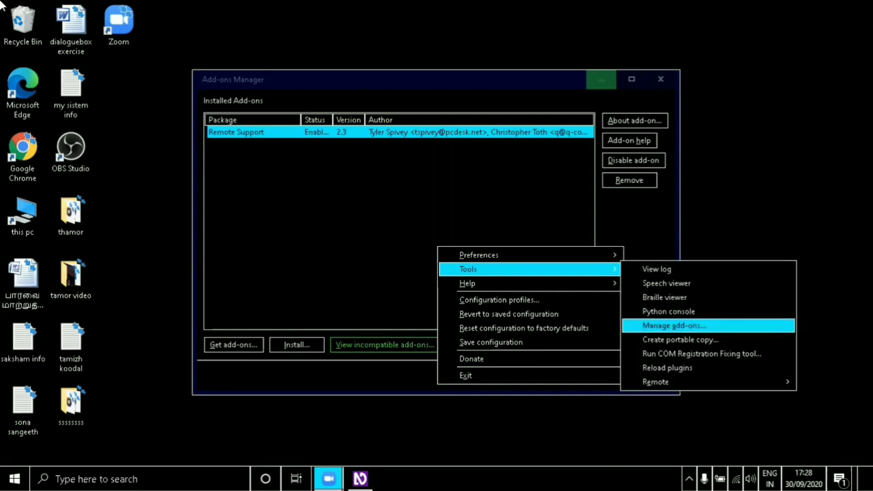
{"action": "key", "text": "Return"}
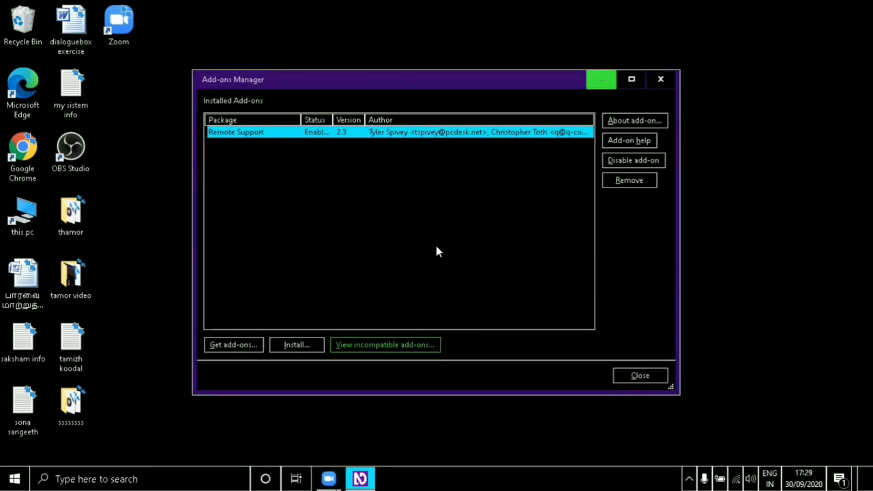
- Open the NVDA Community Add-ons website through the Add-ons Manager's option for getting add-ons
{"action": "key", "text": "Tab"}
{"action": "key", "text": "Tab"}
{"action": "key", "text": "Tab"}
{"action": "key", "text": "Tab"}
{"action": "key", "text": "Return"}
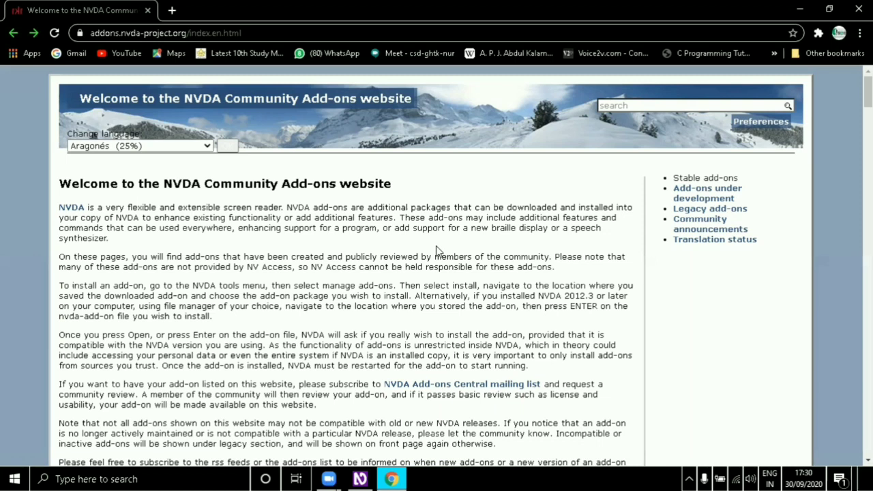
- Close the Add-ons Manager and return to the NVDA Community Add-ons website in Chrome
{"action": "key", "text": "alt+F4"}
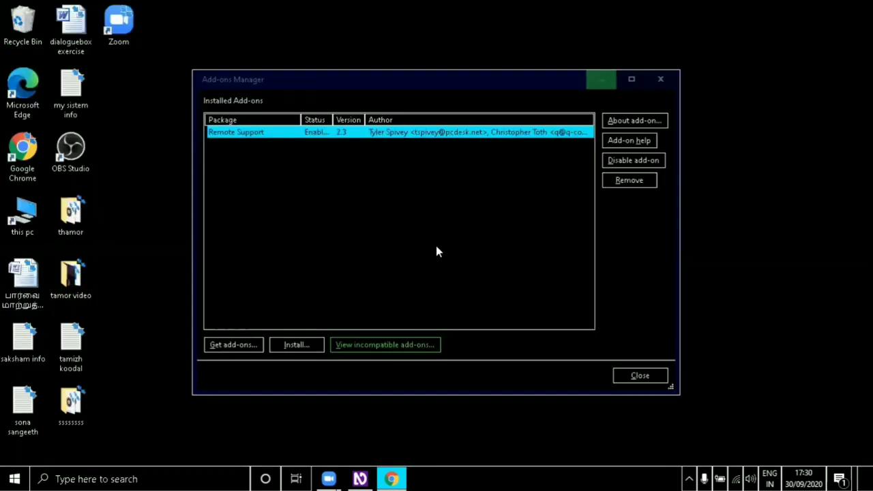
{"action": "key", "text": "Escape"}
{"action": "key", "text": "Up"}
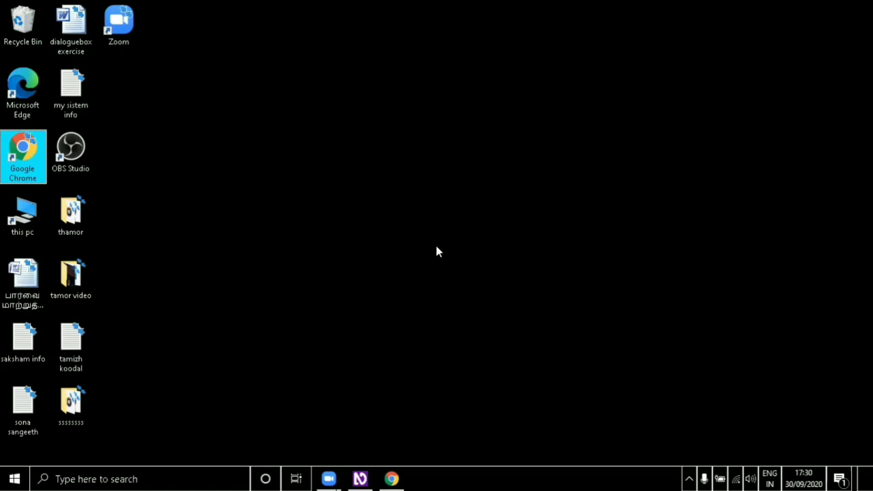
{"action": "key", "text": "alt+Tab"}
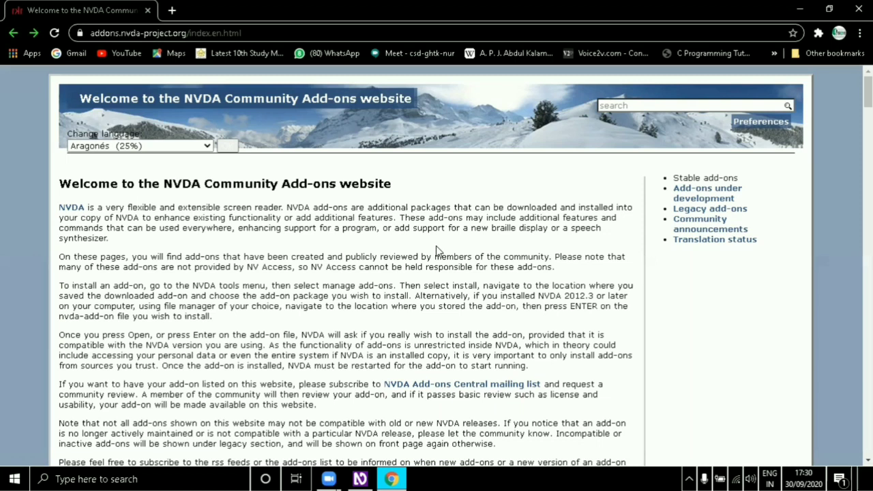
- Open the Clipspeak page from the website's list of add-ons and download its stable version
{"action": "key", "text": "Tab"}
{"action": "key", "text": "Tab"}
{"action": "key", "text": "Tab"}
{"action": "key", "text": "Tab"}
{"action": "key", "text": "Tab"}
{"action": "key", "text": "Tab"}
{"action": "key", "text": "Tab"}
{"action": "key", "text": "Tab"}
{"action": "key", "text": "Tab"}
{"action": "key", "text": "Tab"}
{"action": "key", "text": "Tab"}
{"action": "key", "text": "Tab"}
{"action": "key", "text": "Tab"}
{"action": "key", "text": "Tab"}
{"action": "key", "text": "Tab"}
{"action": "key", "text": "Tab"}
{"action": "key", "text": "Tab"}
{"action": "key", "text": "Tab"}
{"action": "key", "text": "Tab"}
{"action": "key", "text": "Tab"}
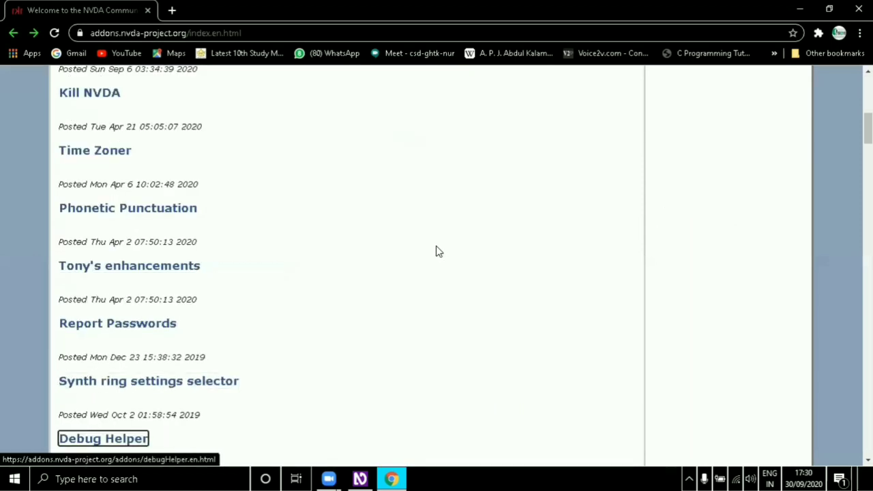
{"action": "key", "text": "Tab"}
{"action": "key", "text": "Tab"}
{"action": "key", "text": "Tab"}
{"action": "key", "text": "Tab"}
{"action": "key", "text": "Tab"}
{"action": "key", "text": "Tab"}
{"action": "key", "text": "Tab"}
{"action": "key", "text": "Tab"}
{"action": "key", "text": "Tab"}
{"action": "key", "text": "Tab"}
{"action": "key", "text": "Tab"}
{"action": "key", "text": "Tab"}
{"action": "key", "text": "Tab"}
{"action": "key", "text": "Tab"}
{"action": "key", "text": "Tab"}
{"action": "key", "text": "Tab"}
{"action": "key", "text": "Tab"}
{"action": "key", "text": "Tab"}
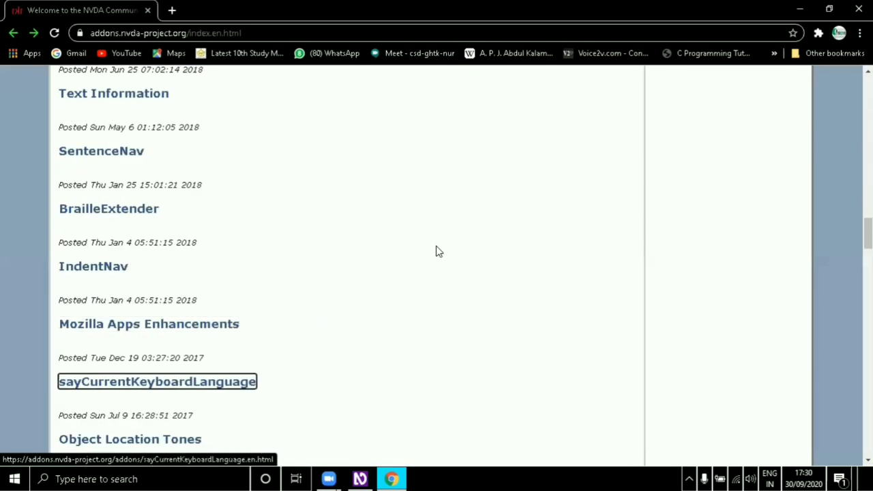
{"action": "key", "text": "Tab"}
{"action": "key", "text": "Tab"}
{"action": "key", "text": "Tab"}
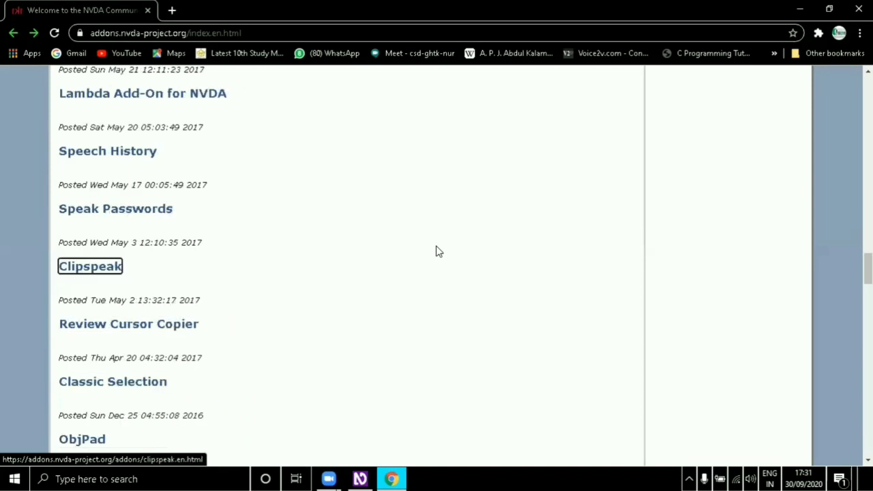
{"action": "key", "text": "Return"}
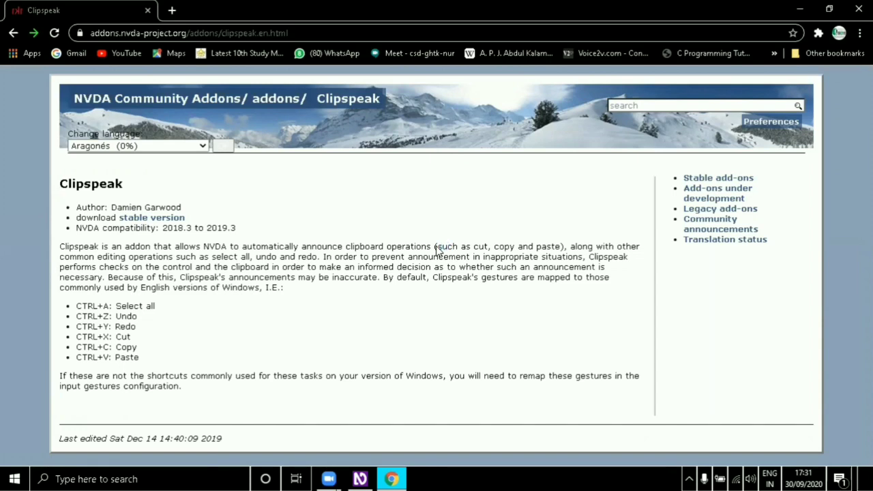
{"action": "key", "text": "Tab"}
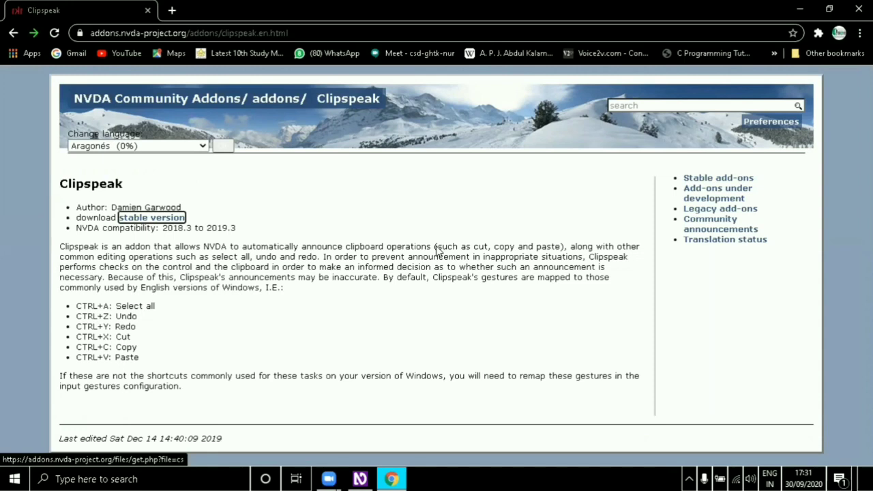
{"action": "key", "text": "Return"}
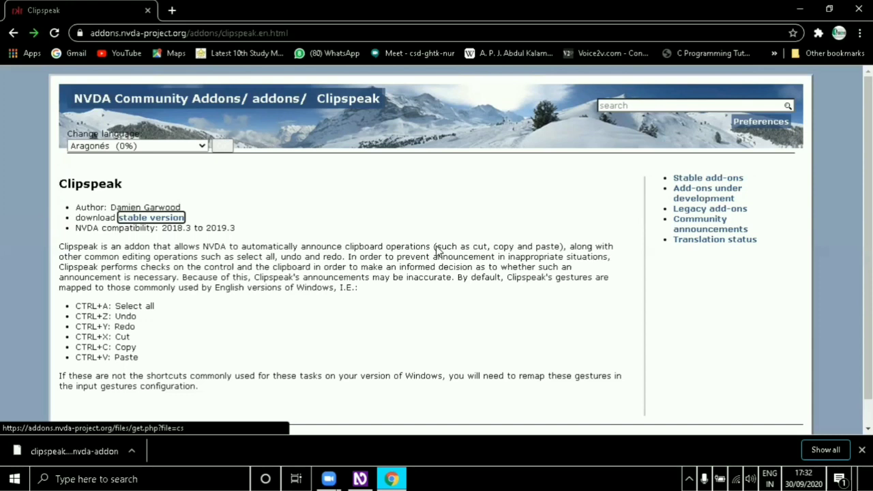
- Switch to File Explorer and open the Downloads folder under This PC
{"action": "key", "text": "super+d"}
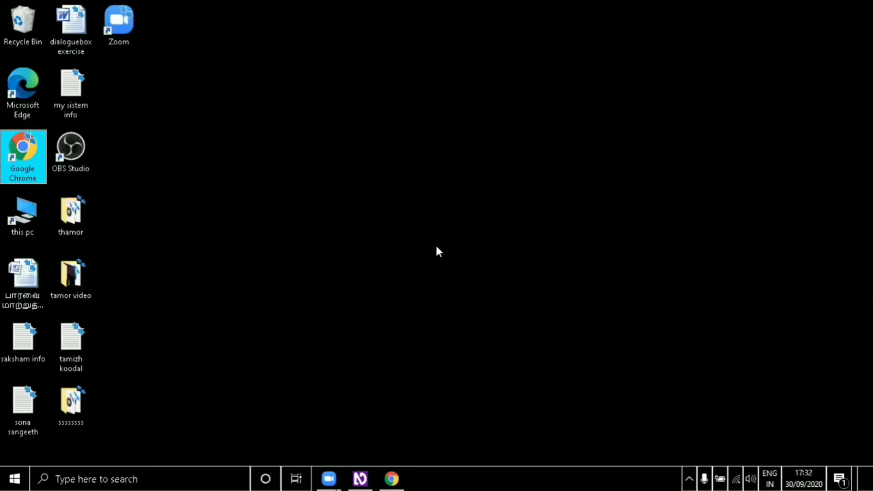
{"action": "key", "text": "Down"}
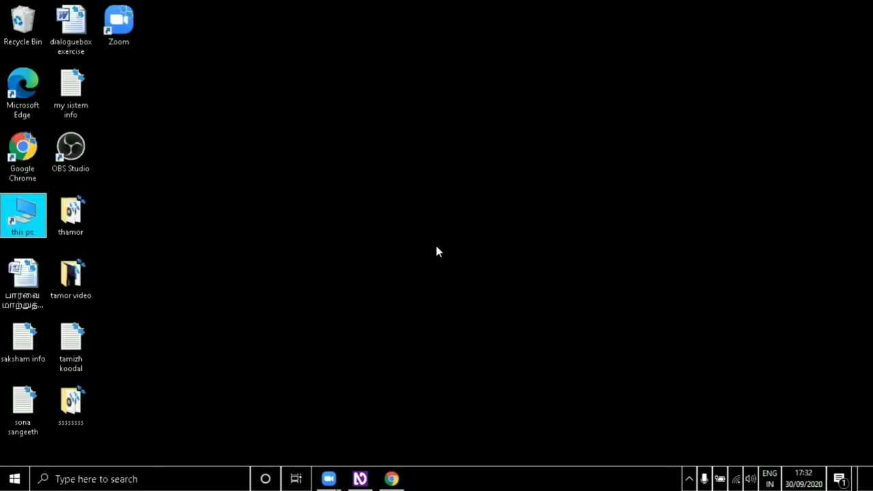
{"action": "left_click", "coordinate": [437, 252]}
{"action": "key", "text": "super+e"}
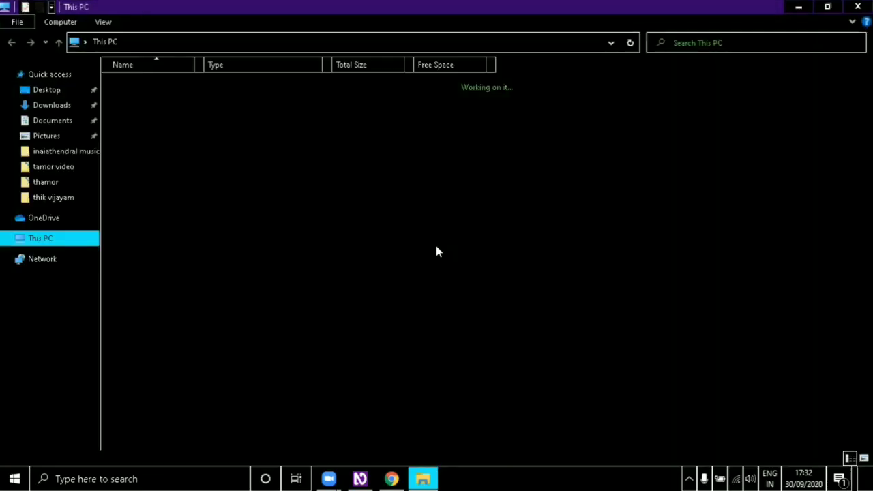
{"action": "key", "text": "Down"}
{"action": "key", "text": "Down"}
{"action": "key", "text": "Down"}
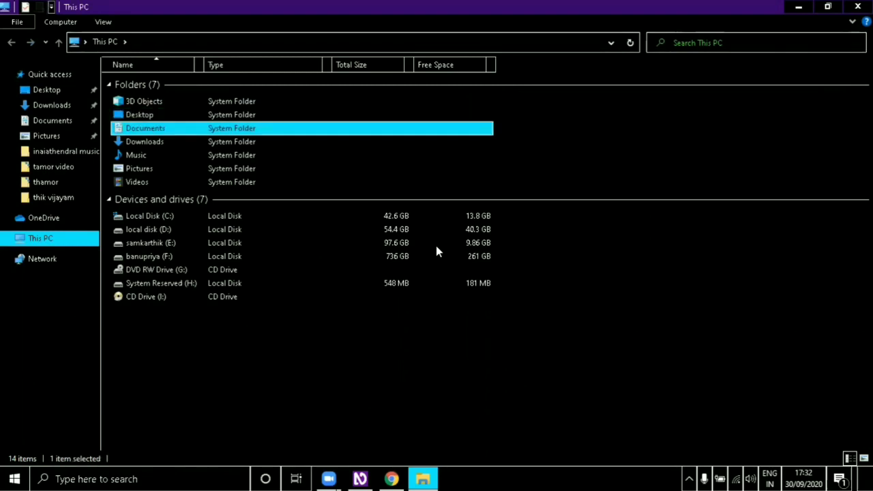
{"action": "key", "text": "Return"}
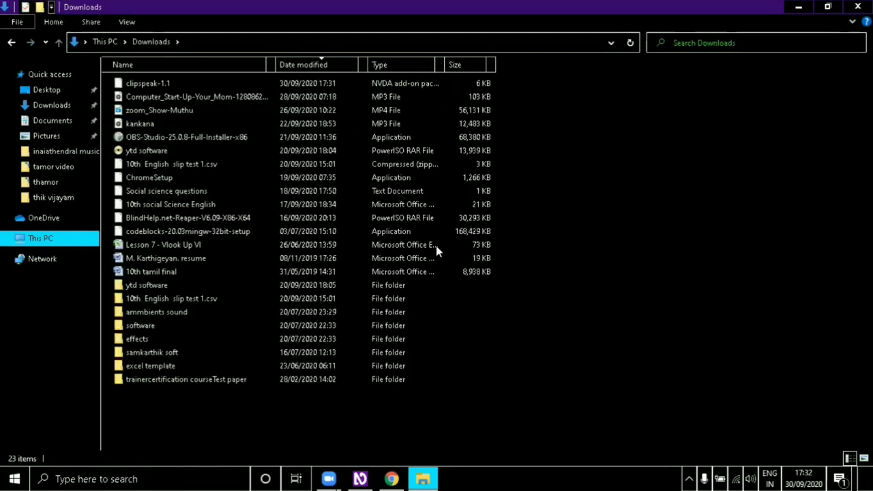
- Install the clipspeak-1.1 add-on package from Downloads and restart NVDA to apply it
{"action": "key", "text": "Down"}
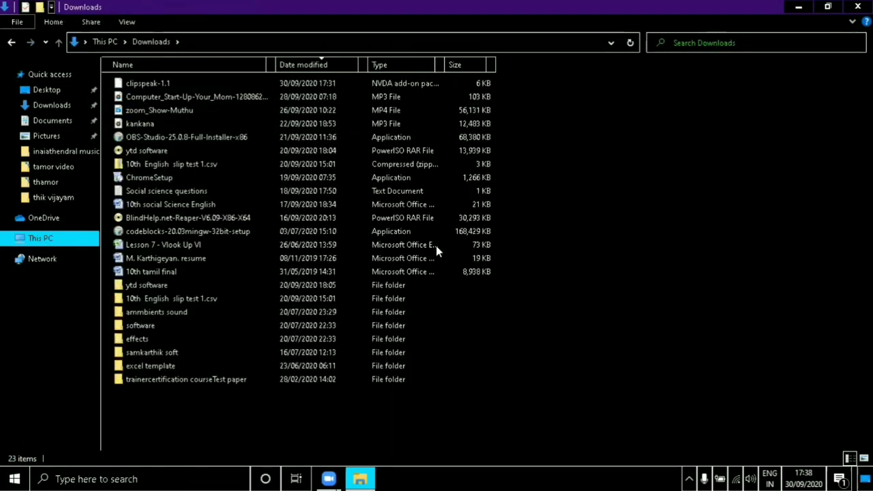
{"action": "key", "text": "c"}
{"action": "key", "text": "c"}
{"action": "key", "text": "c"}
{"action": "key", "text": "c"}
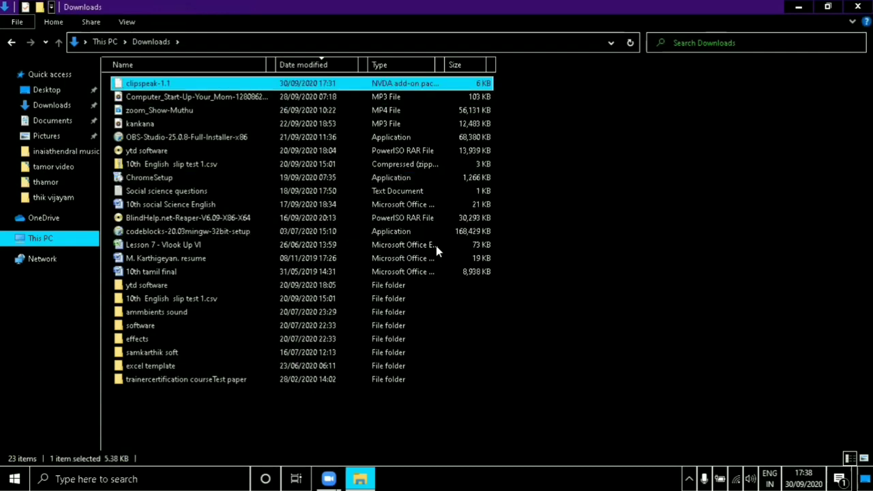
{"action": "key", "text": "Return"}
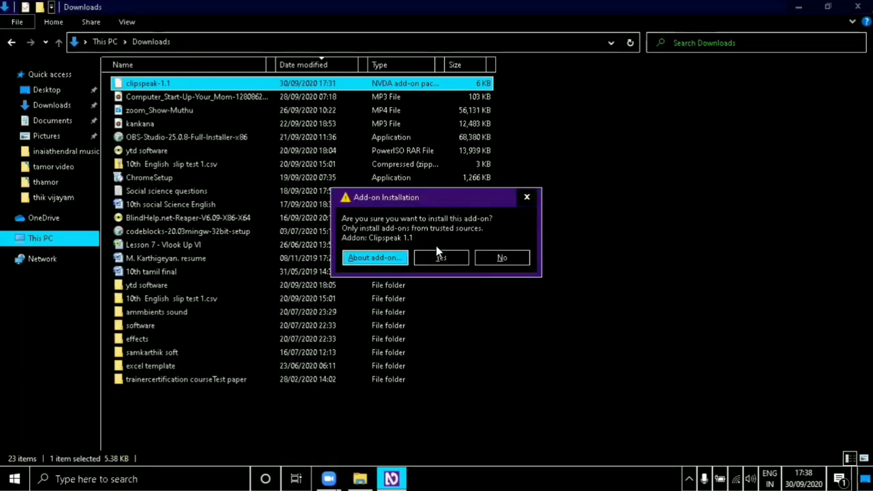
{"action": "left_click", "coordinate": [441, 257]}
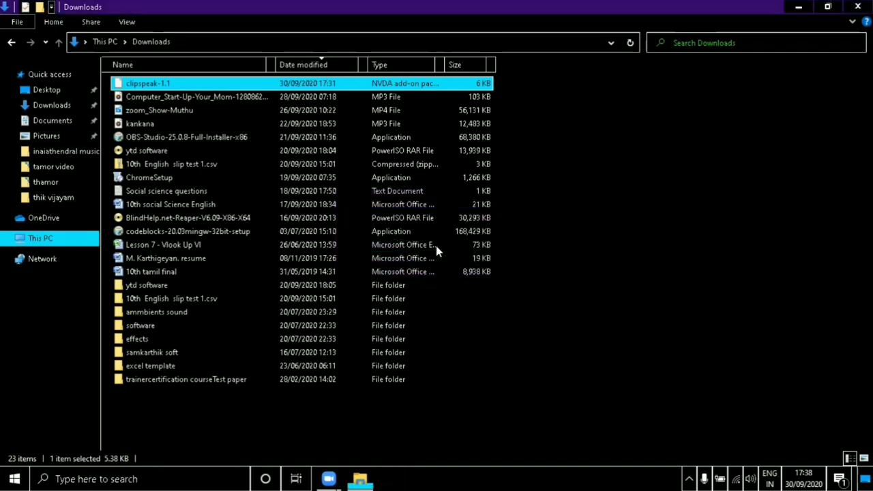
{"action": "key", "text": "Return"}
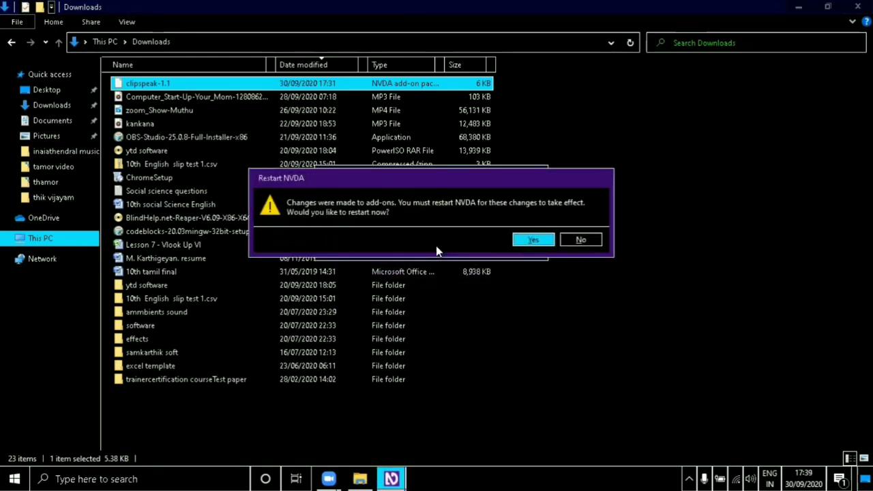
{"action": "key", "text": "Return"}
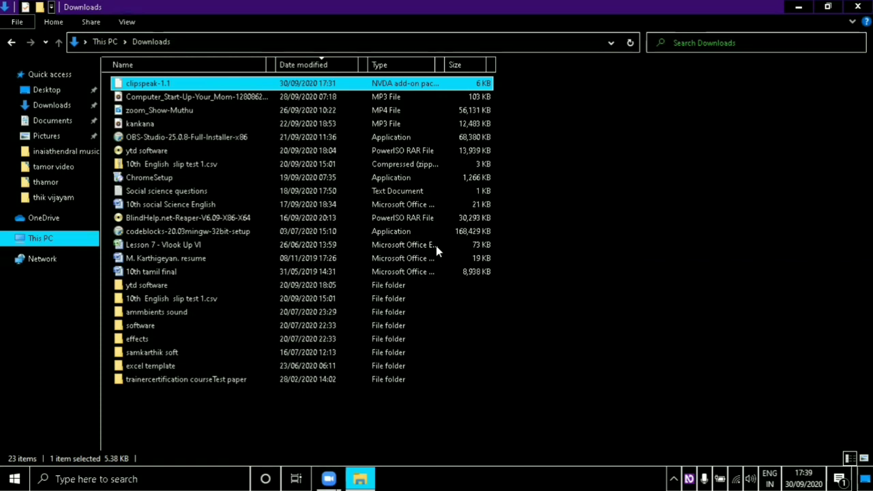
- Try to copy and paste the kankana MP3 file within the Downloads folder to test Clipspeak
{"action": "key", "text": "Down"}
{"action": "key", "text": "Up"}
{"action": "key", "text": "Down"}
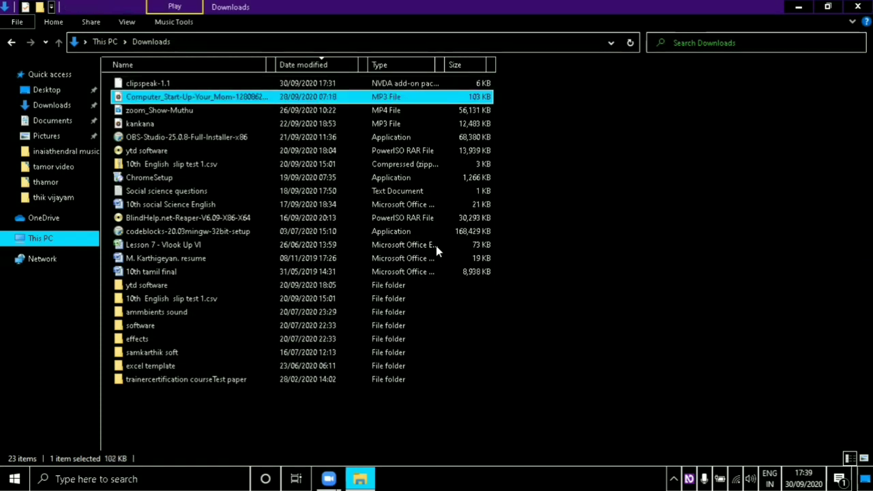
{"action": "key", "text": "Down"}
{"action": "key", "text": "Down"}
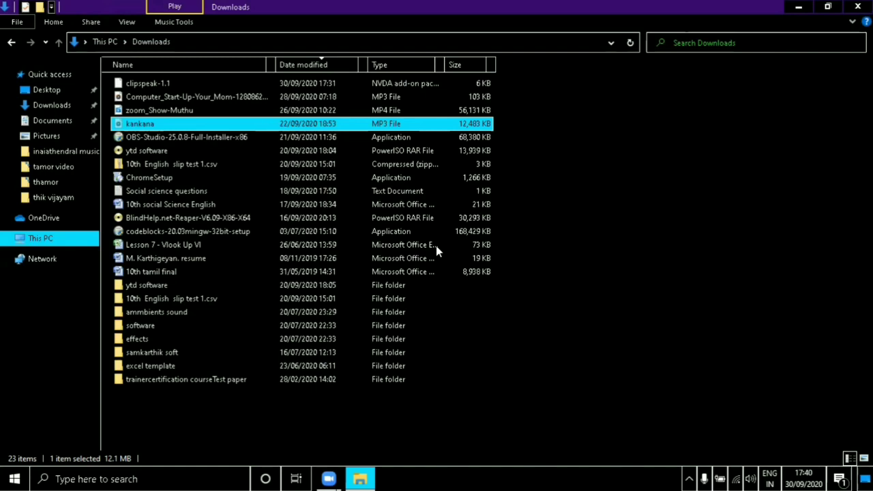
{"action": "key", "text": "Return"}
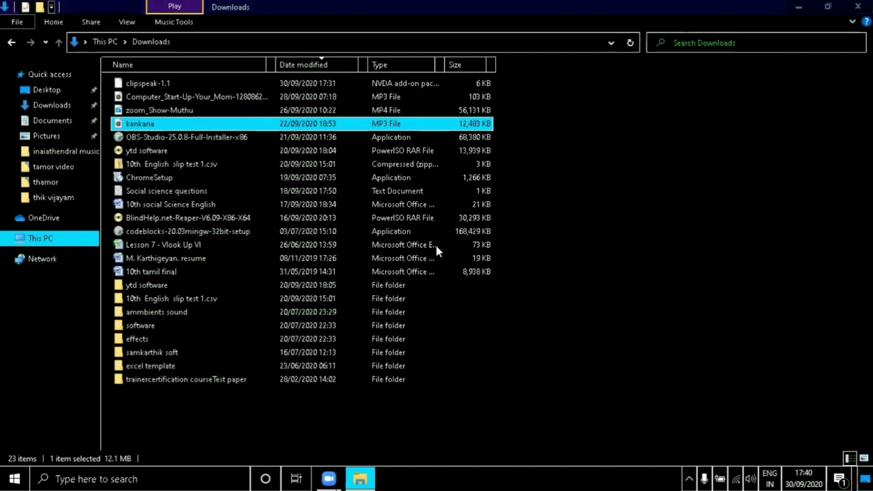
{"action": "key", "text": "ctrl+v"}
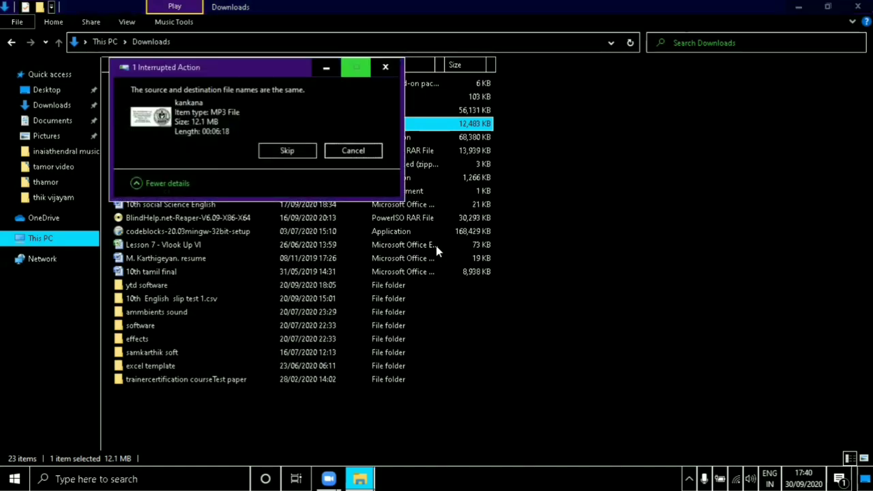
{"action": "key", "text": "Escape"}
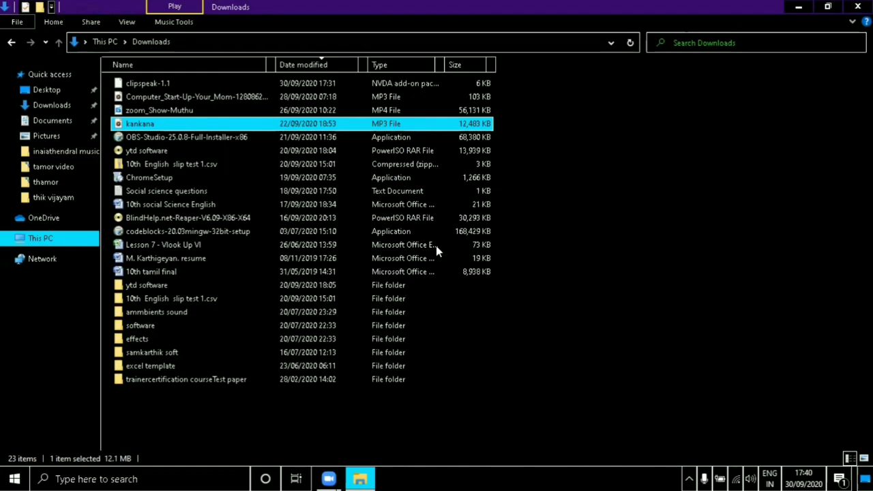